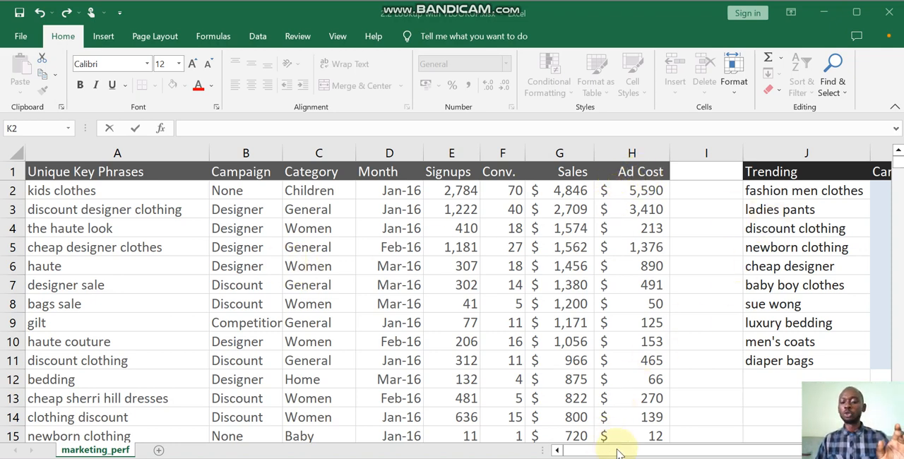
- Start a VLOOKUP formula in K2, the first Campaign cell of the Trending table, with J2 as the lookup value
drag(617, 452, 668, 450)
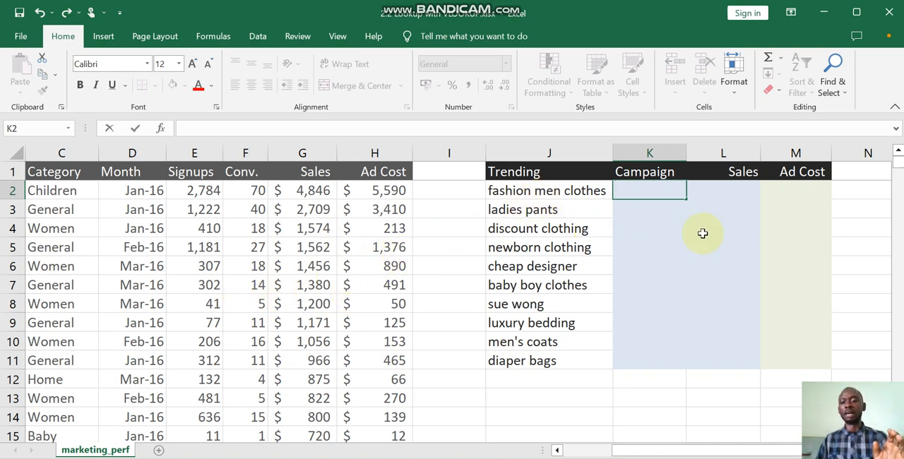
click(634, 191)
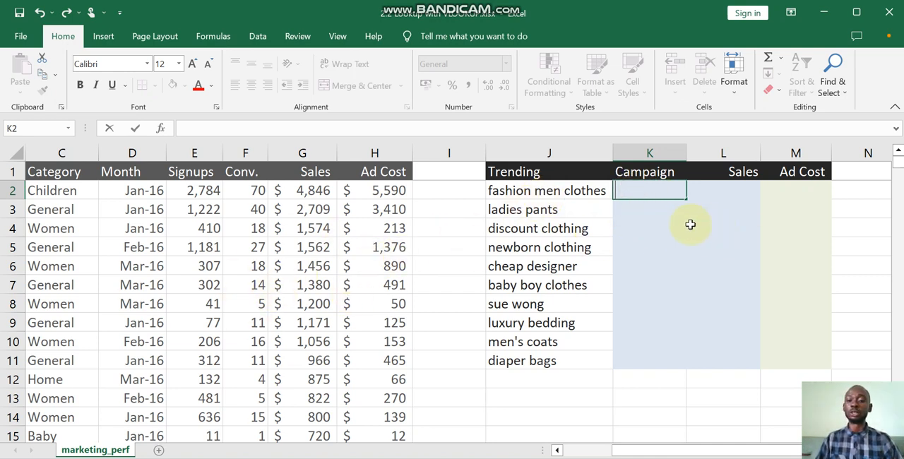
text(=)
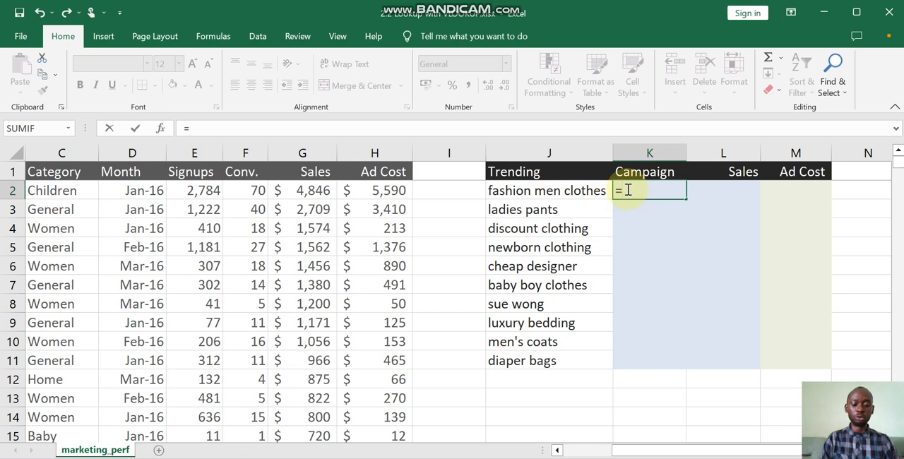
text(vool)
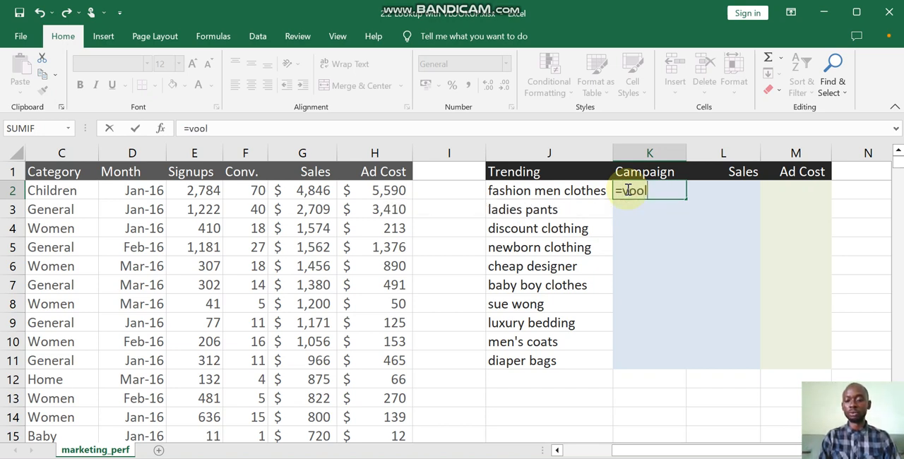
key(BackSpace)
key(BackSpace)
text(loo)
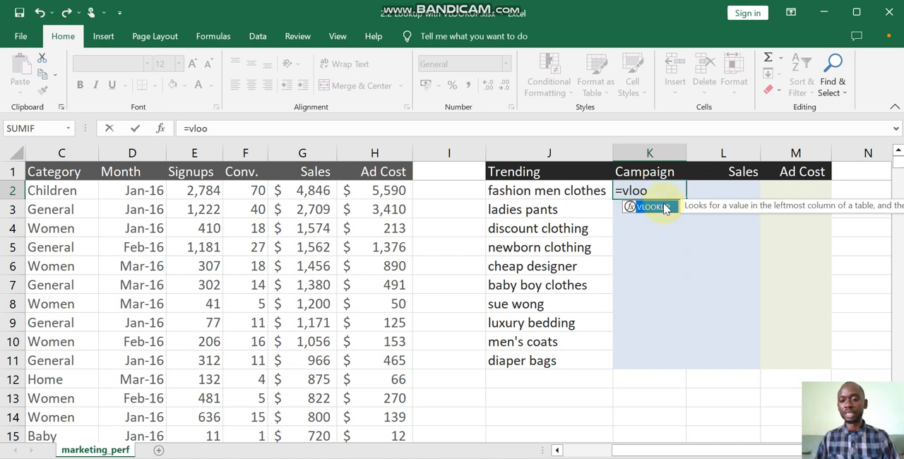
double_click(664, 207)
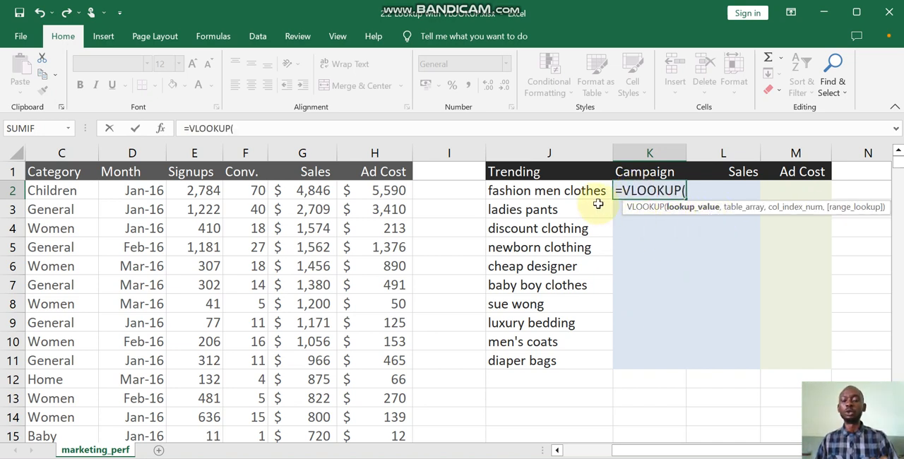
click(535, 197)
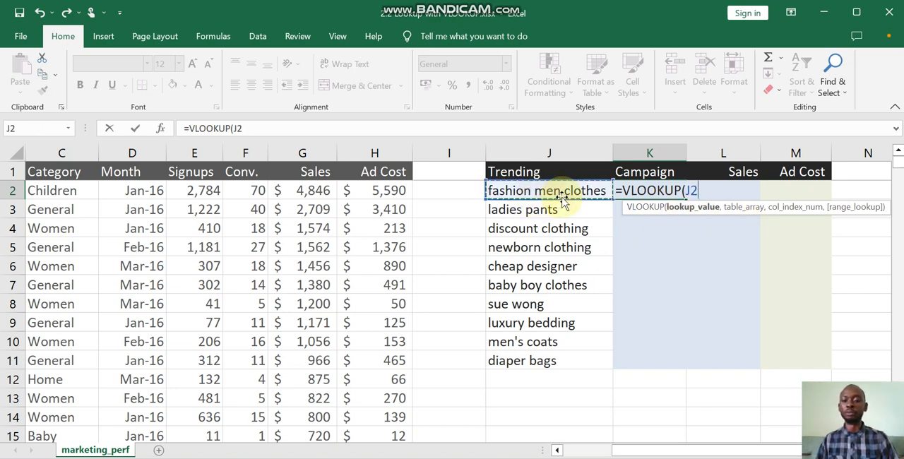
text(,)
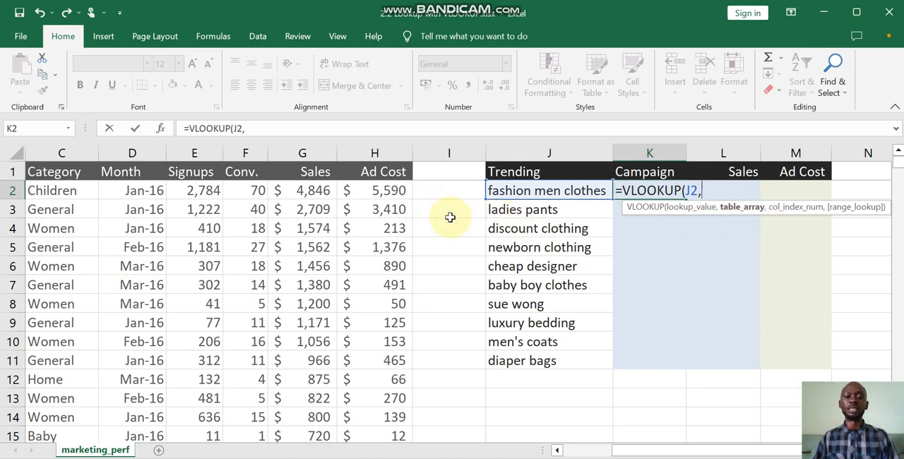
- Set the table array of the K2 VLOOKUP to the whole data range as the absolute reference $A$2:$H$381
click(385, 194)
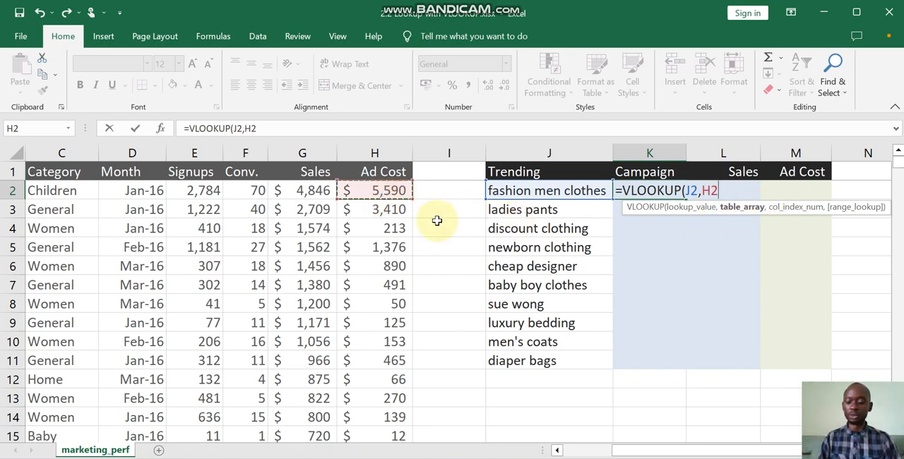
key(ctrl+shift+Left)
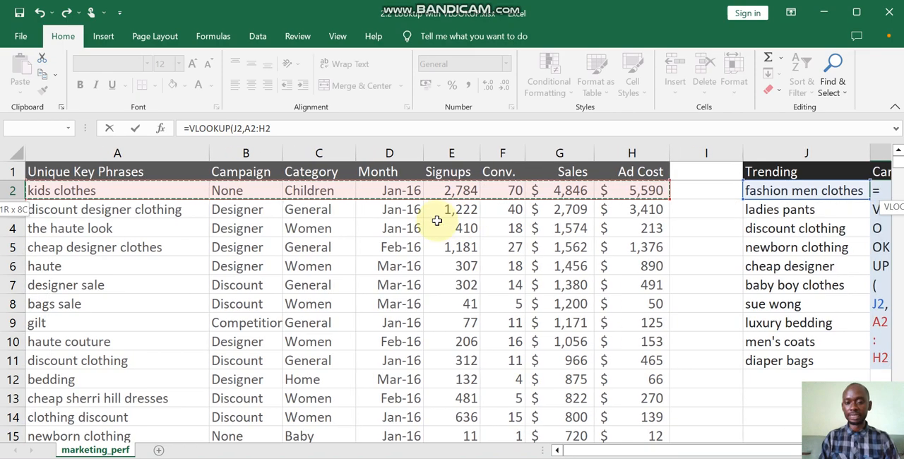
key(ctrl+shift+Down)
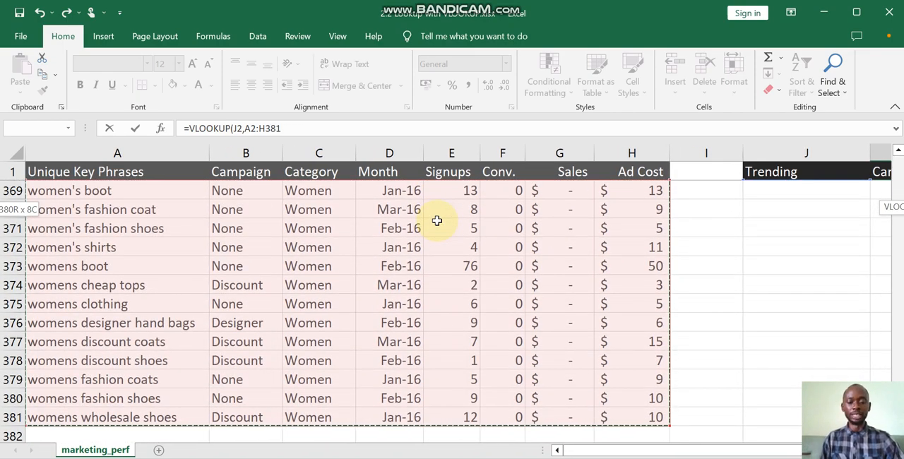
key(F4)
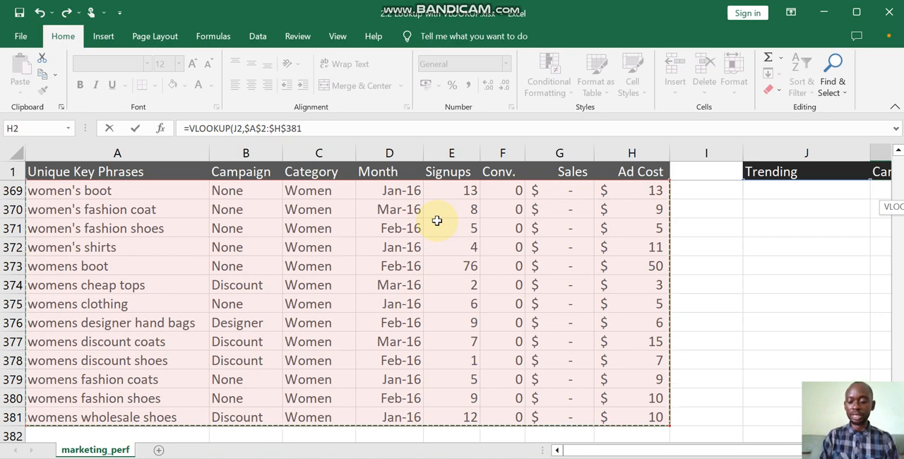
text(,)
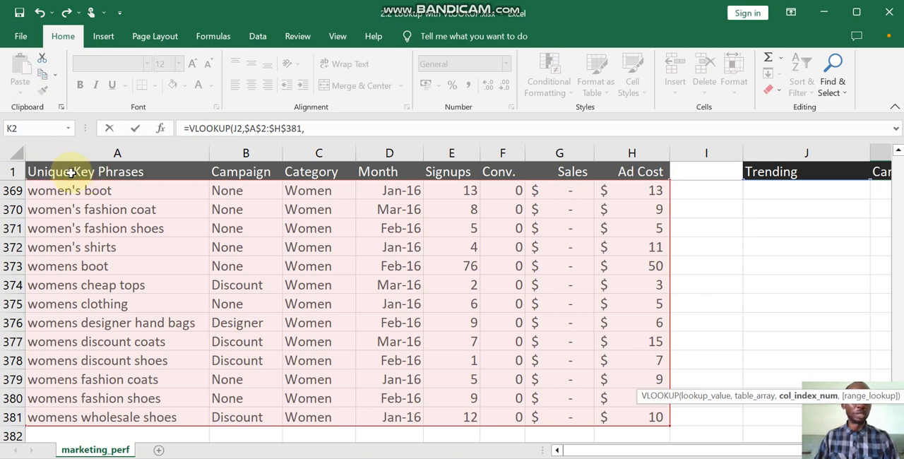
- Complete the Campaign formula with column index 2 and FALSE for an exact match, and enter it
click(313, 128)
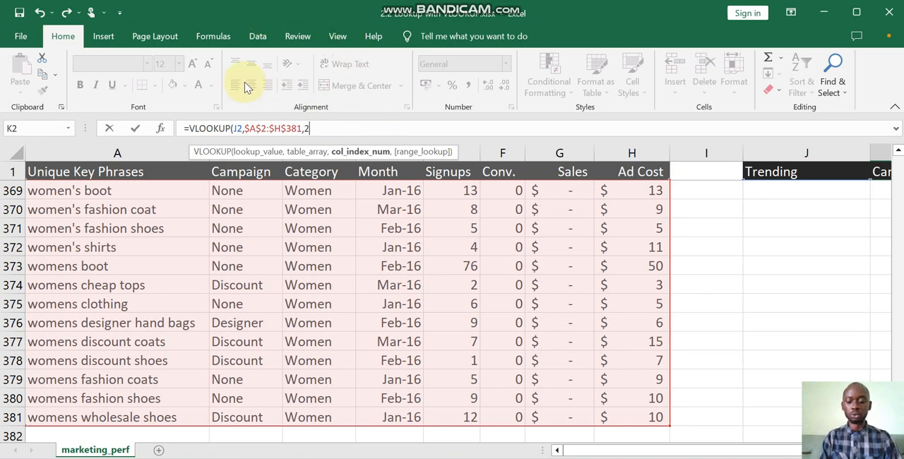
text(,)
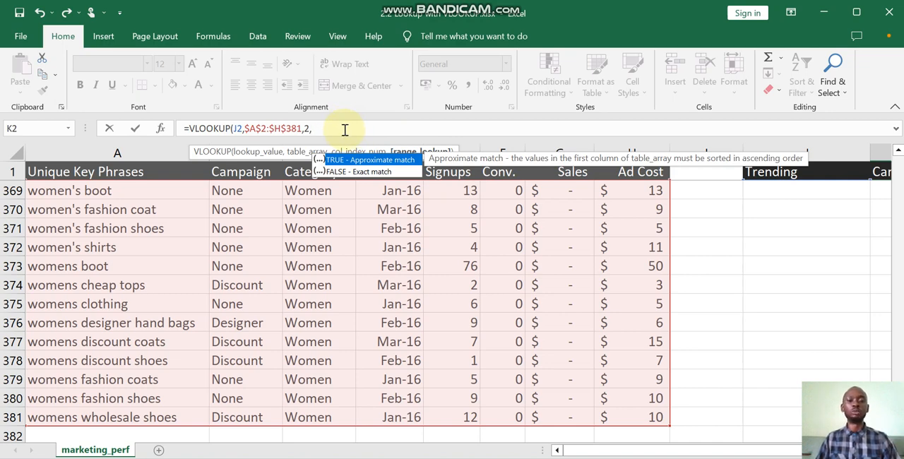
text(fa)
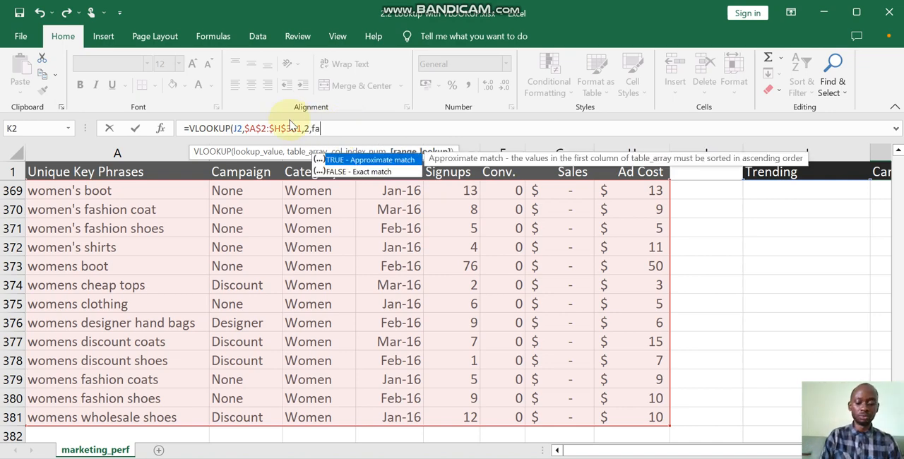
text(lse)
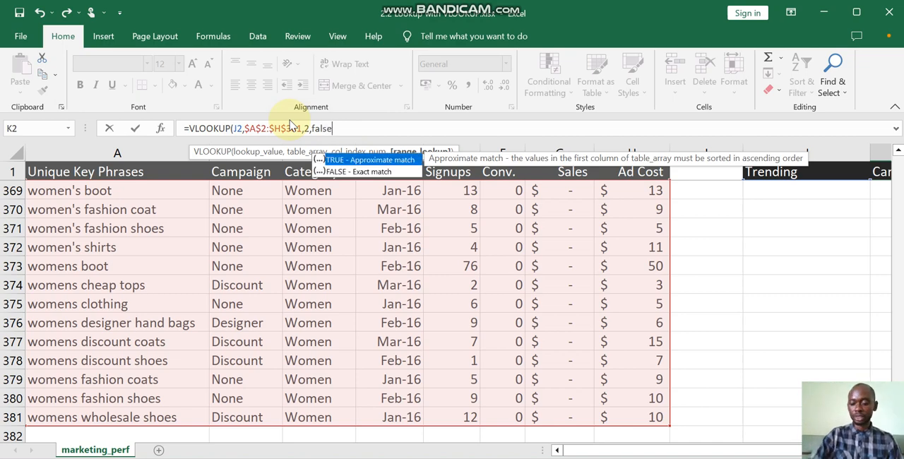
text())
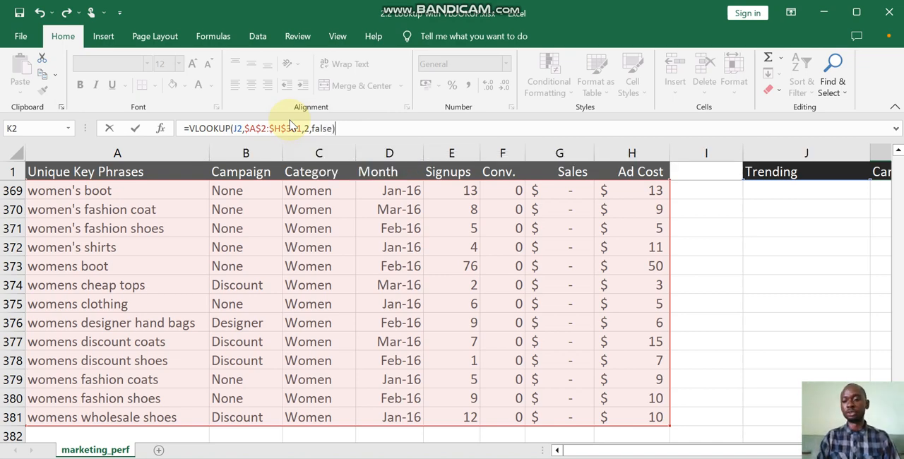
key(Return)
- Fill the Campaign VLOOKUP formula from K2 down to K11 for all trending phrases
scroll(778, 277, up, 1)
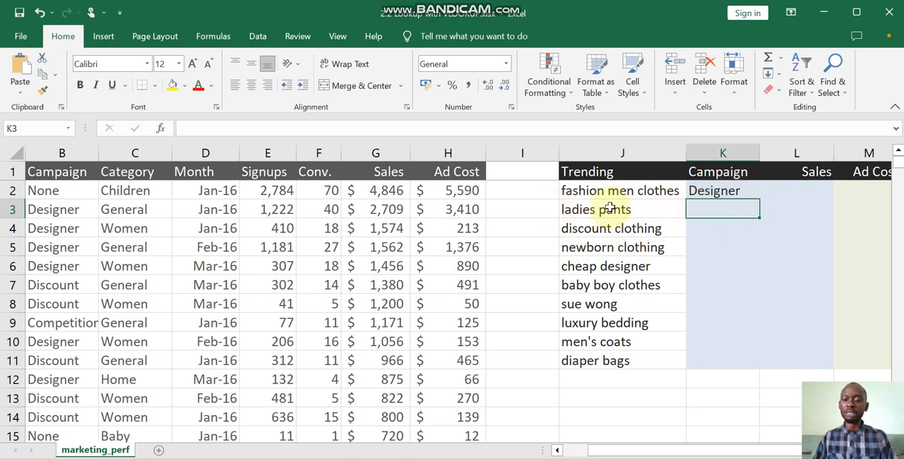
scroll(634, 309, down, 2)
scroll(634, 310, up, 2)
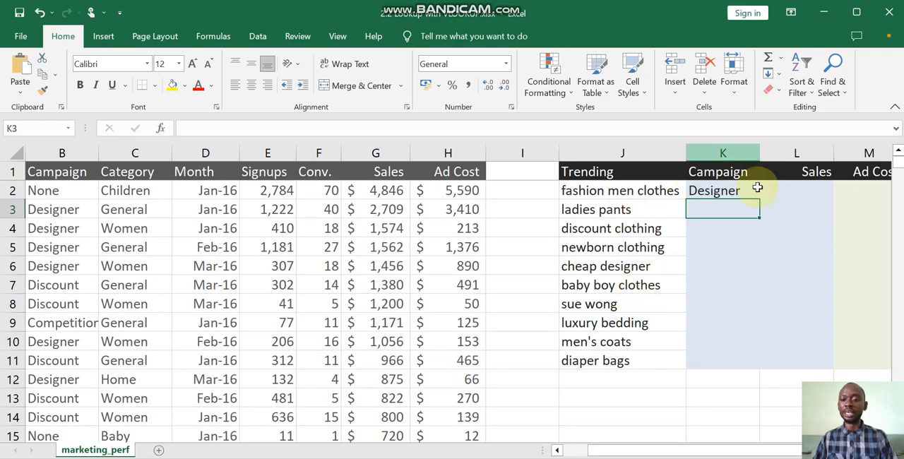
click(754, 192)
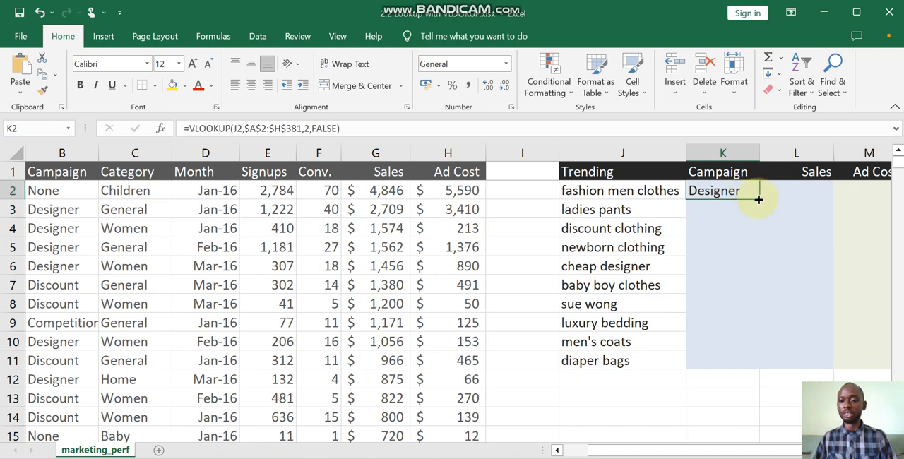
double_click(758, 200)
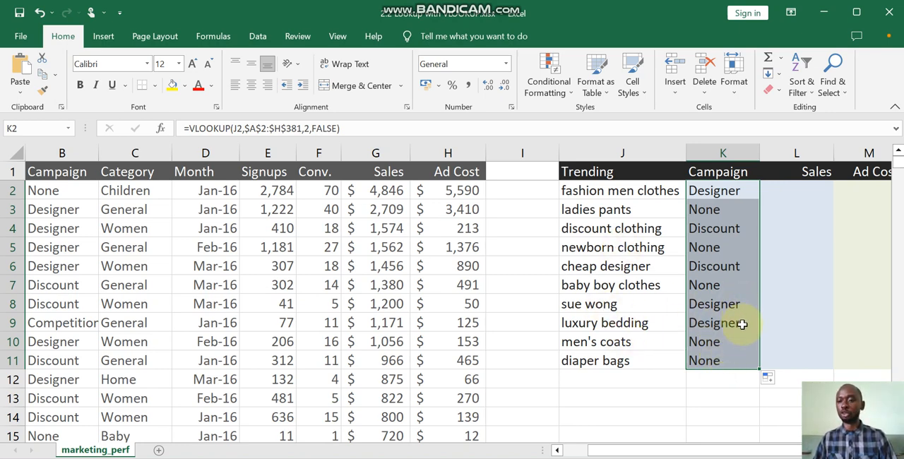
- Start a VLOOKUP formula in L2, the first Sales cell of the Trending table, with J2 as the lookup value
click(795, 193)
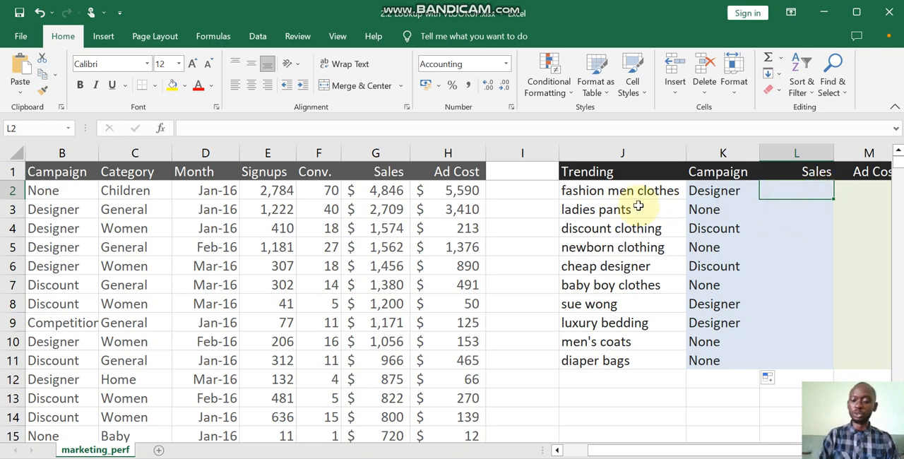
text(=)
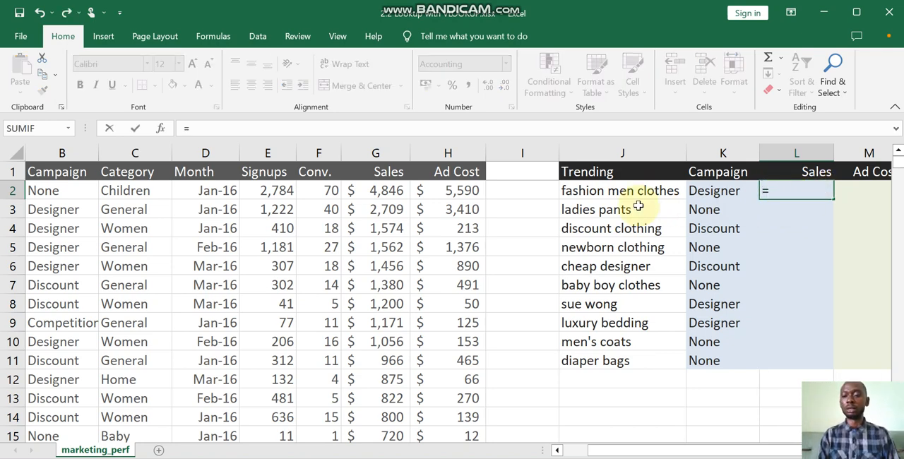
text(vlo)
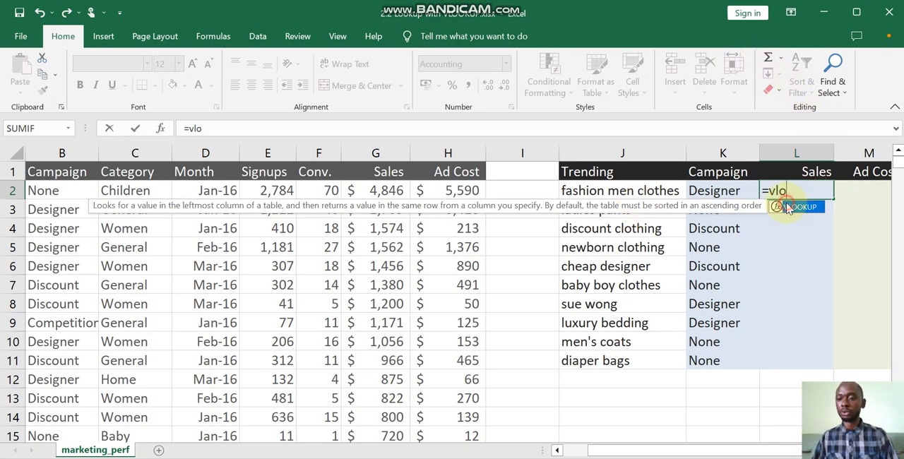
double_click(788, 208)
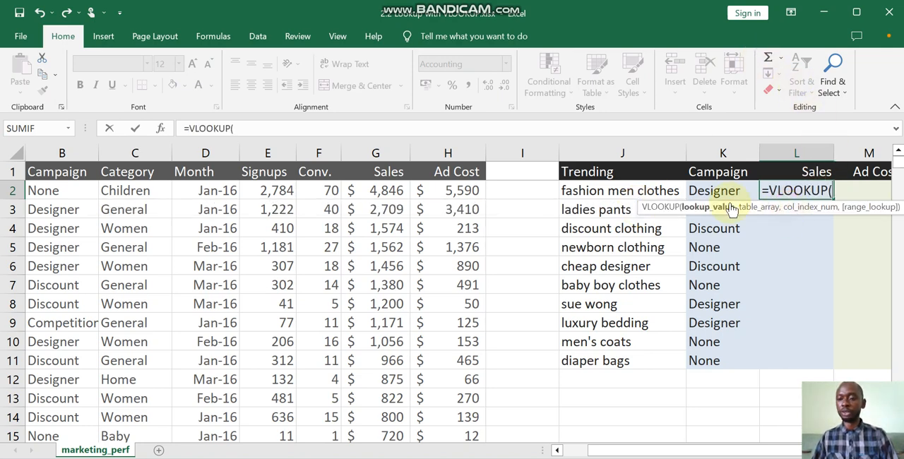
click(608, 191)
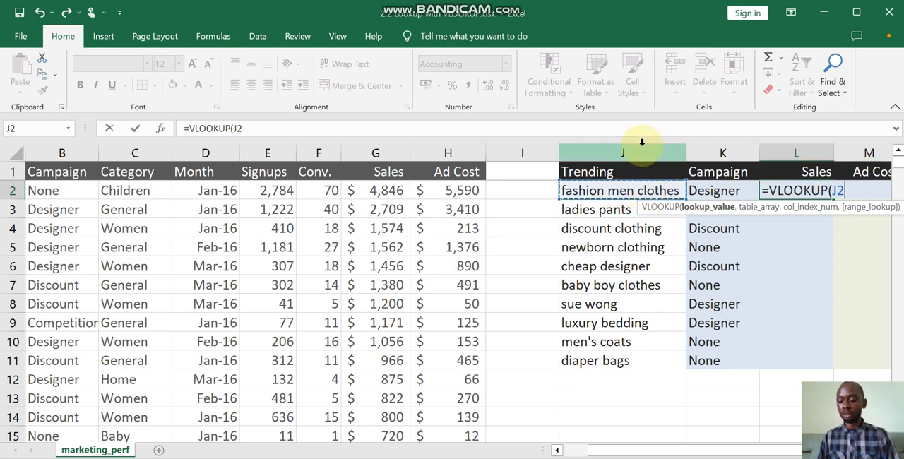
text(,)
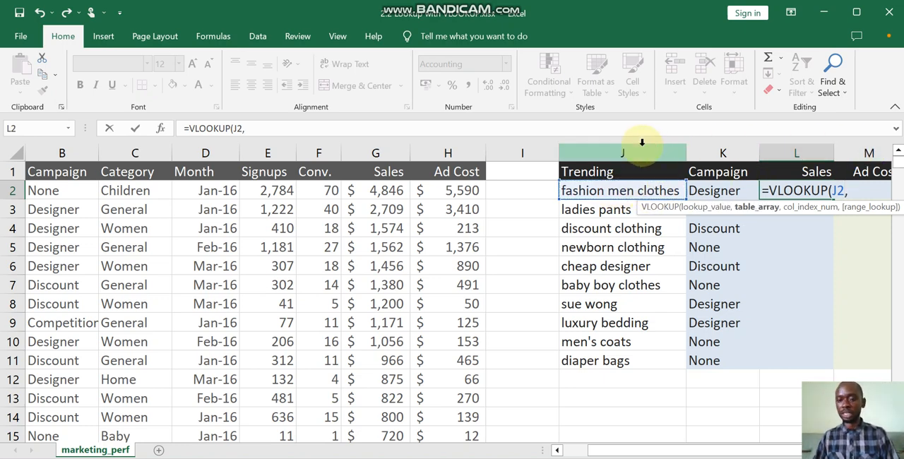
- Set the table array of the L2 Sales lookup to the absolute range $A$2:$H$381
click(454, 193)
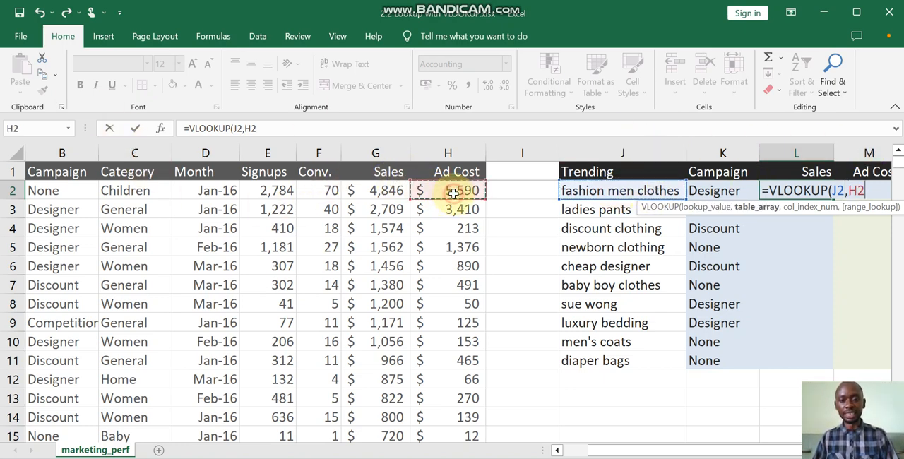
key(ctrl+shift+Down)
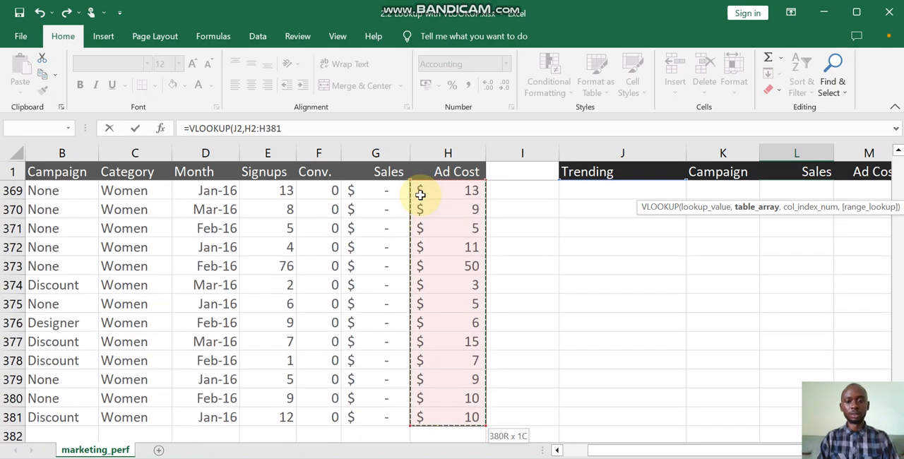
key(ctrl+shift+Left)
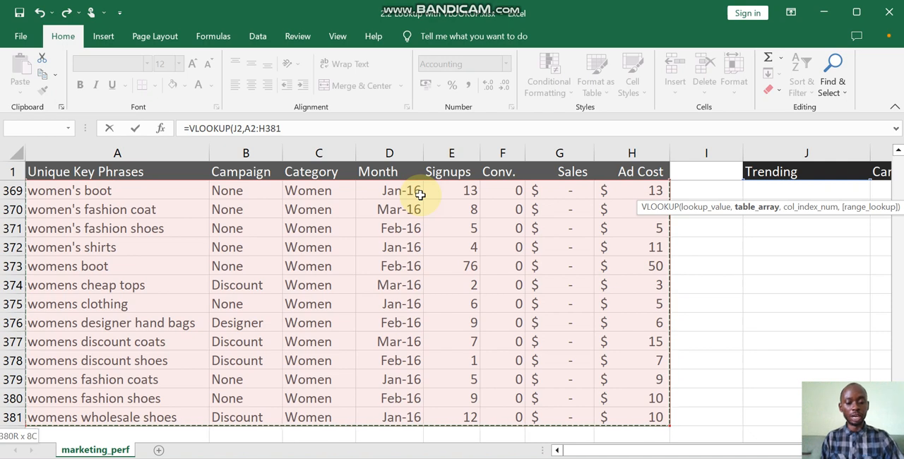
key(F4)
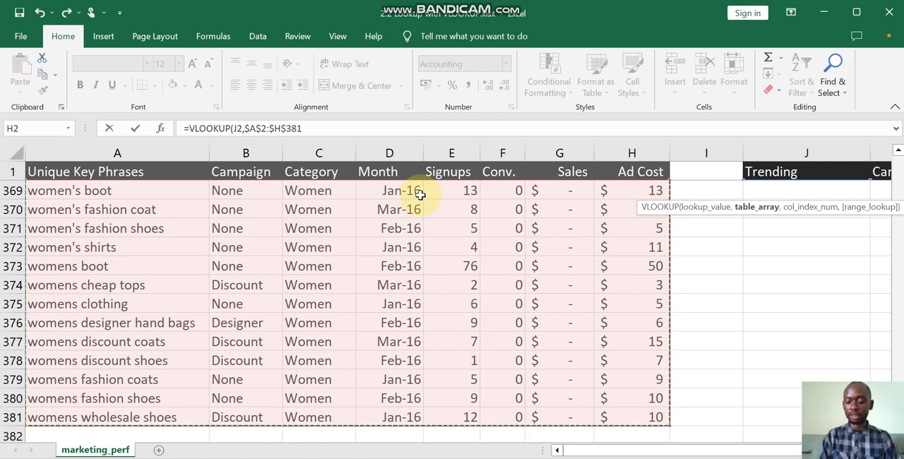
text(,)
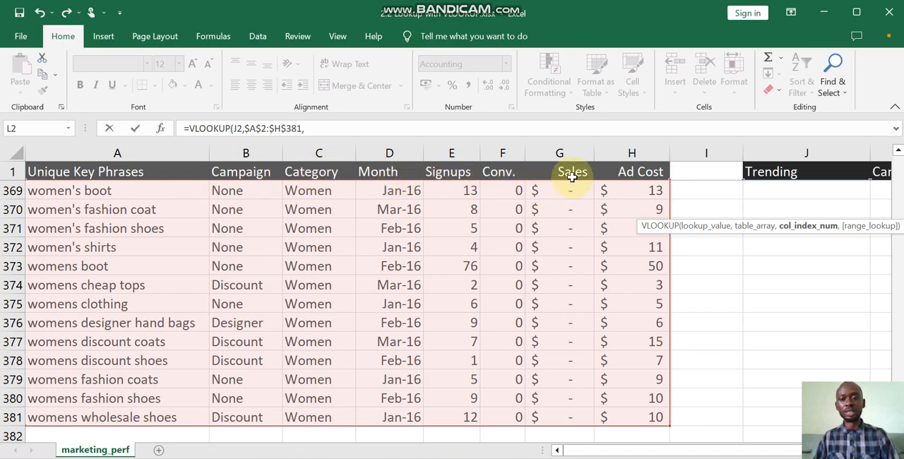
- Complete the L2 Sales lookup with column index 7 and FALSE for an exact match, and enter it
click(327, 128)
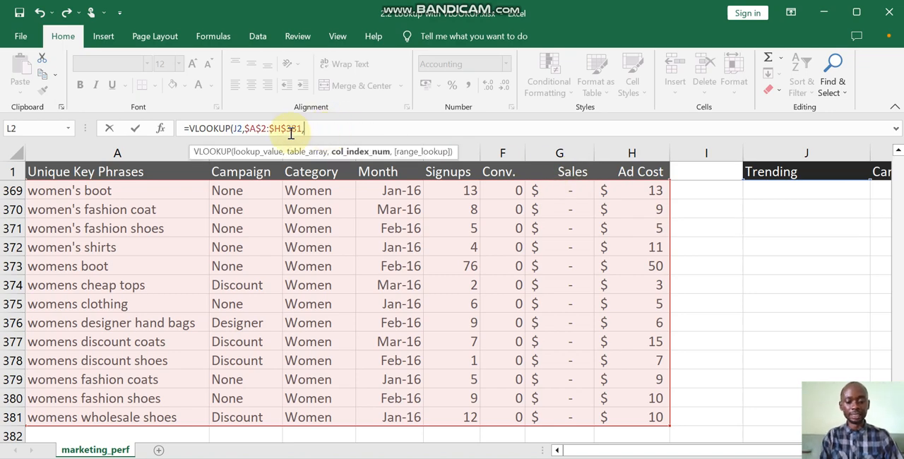
text(,)
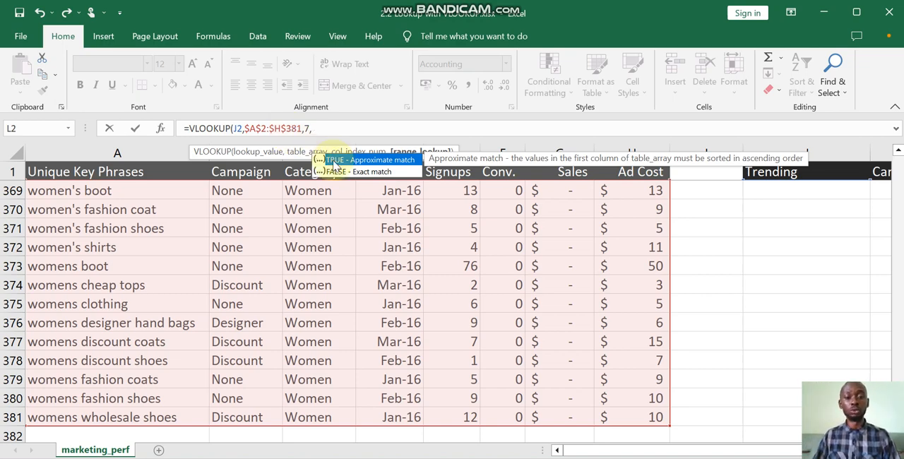
double_click(357, 171)
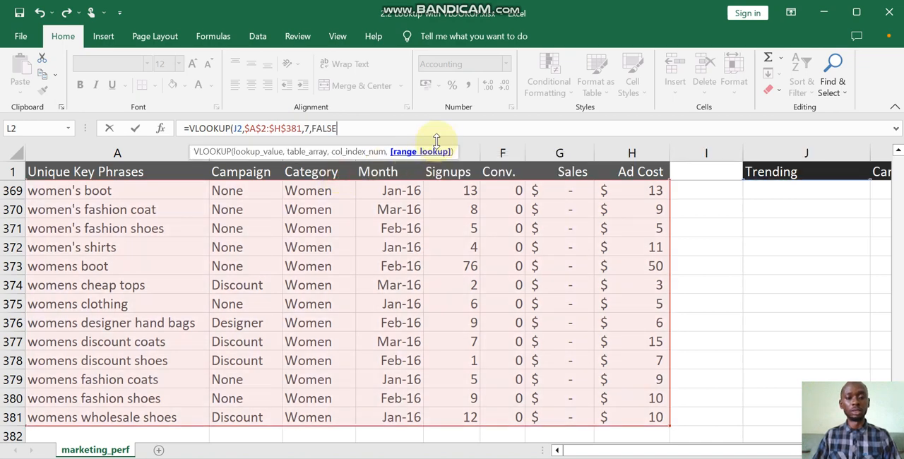
text())
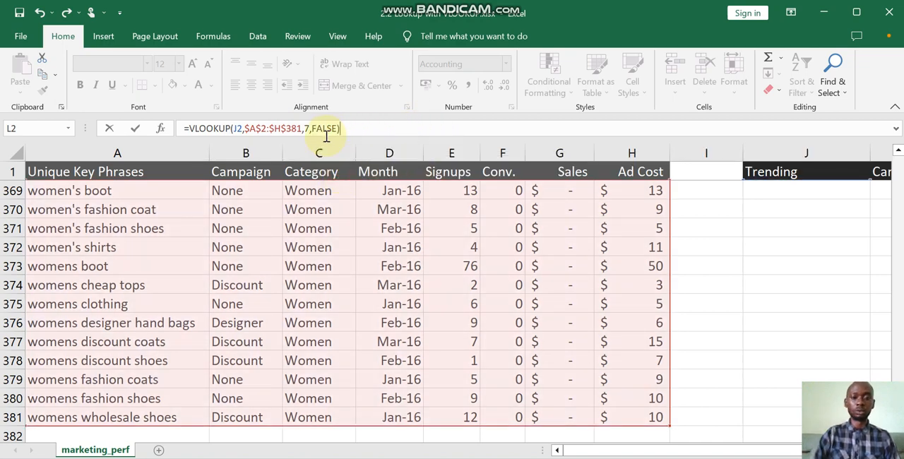
key(Return)
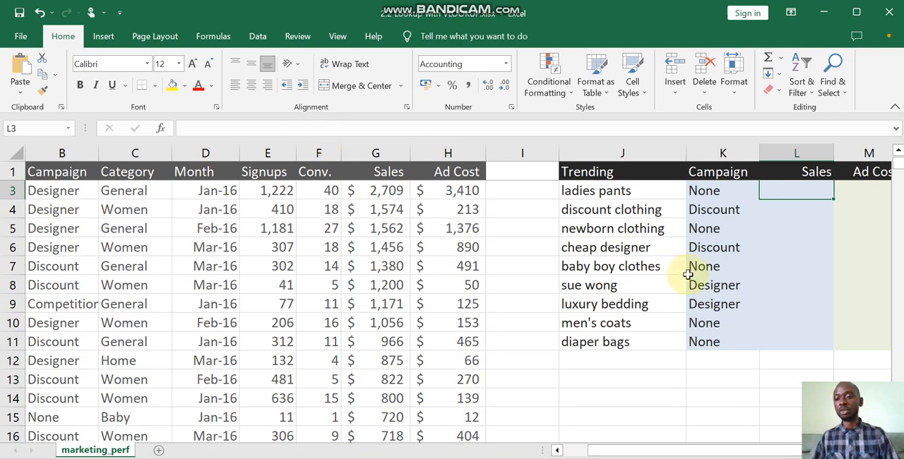
- Fill the Sales VLOOKUP formula from L2 down to L11 for all trending phrases
scroll(771, 266, up, 1)
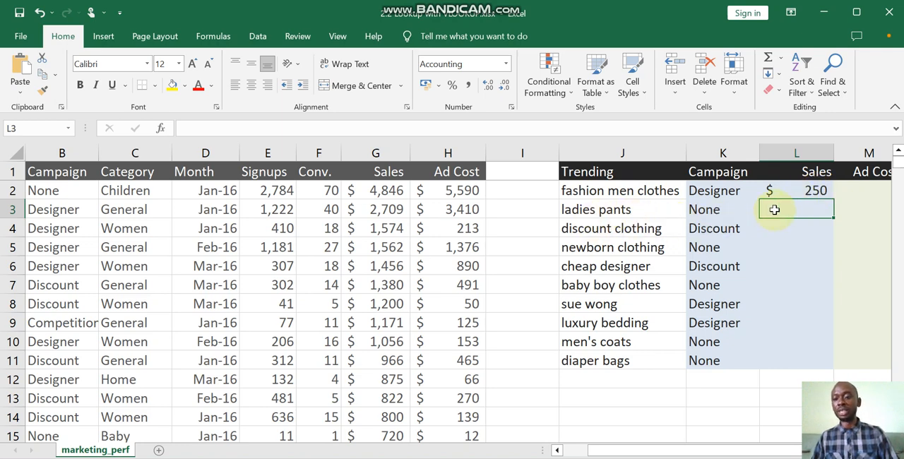
click(818, 192)
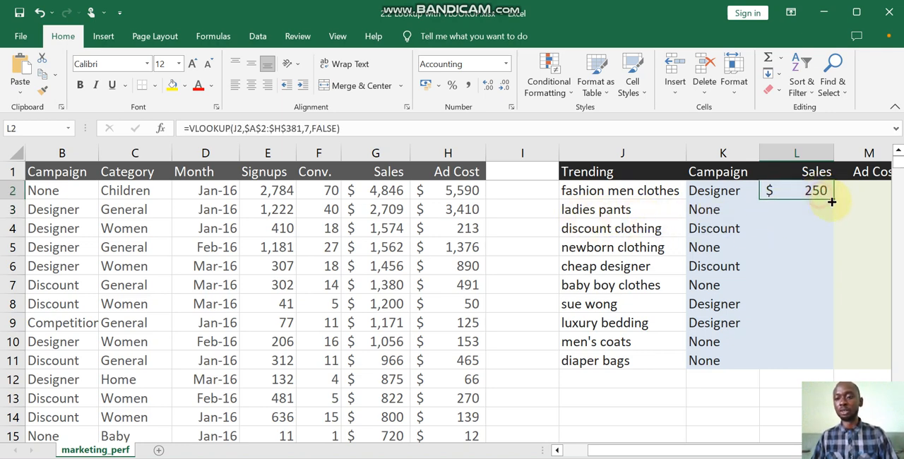
double_click(833, 199)
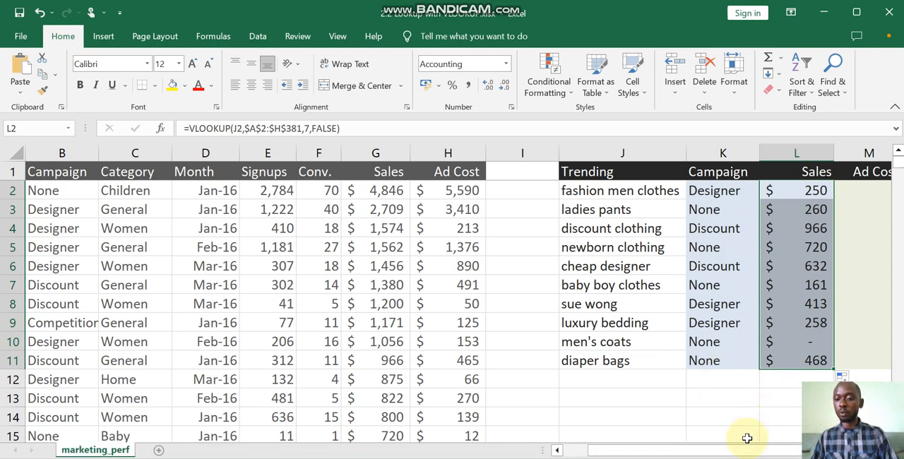
- Start a VLOOKUP formula in M2, the first Ad Cost cell of the Trending table, with J2 as the lookup value
drag(746, 450, 772, 453)
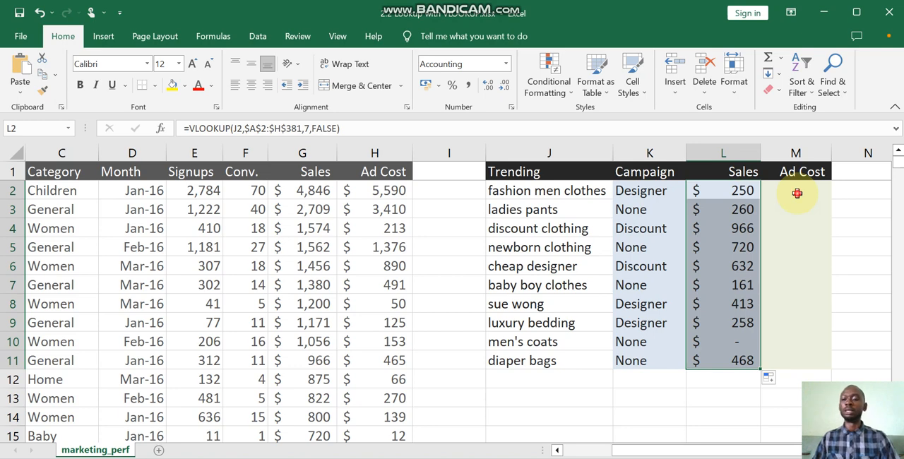
click(797, 193)
text(=)
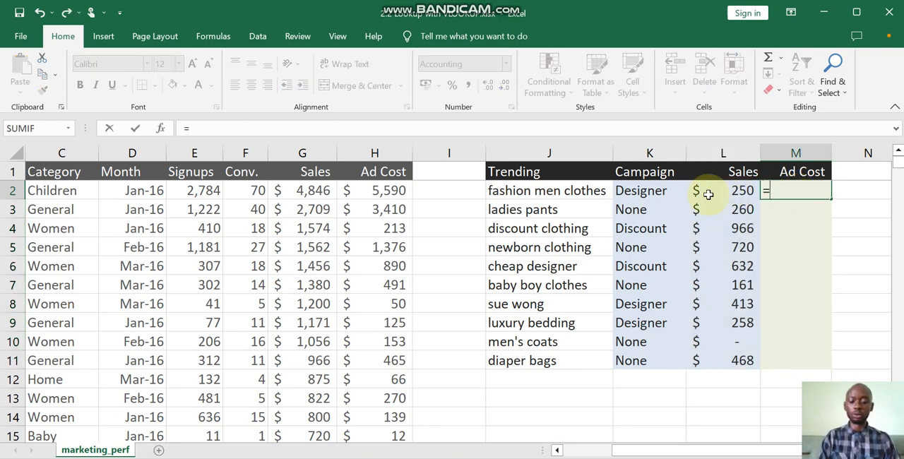
text(vlo)
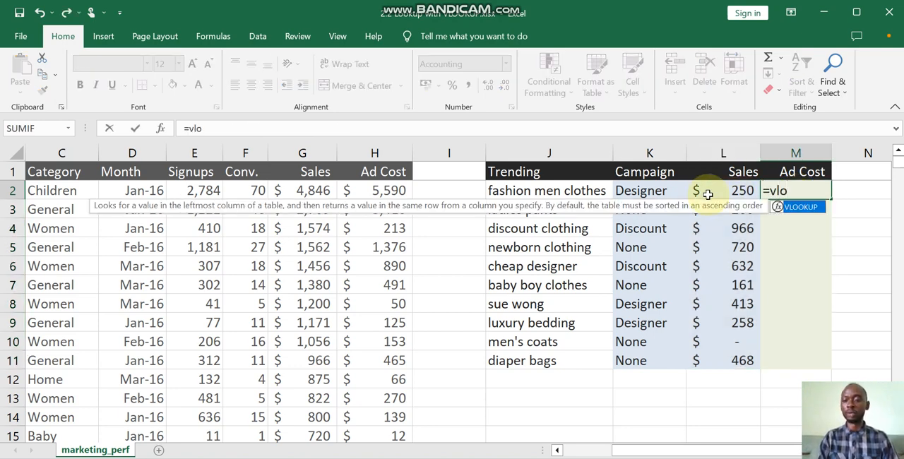
double_click(790, 207)
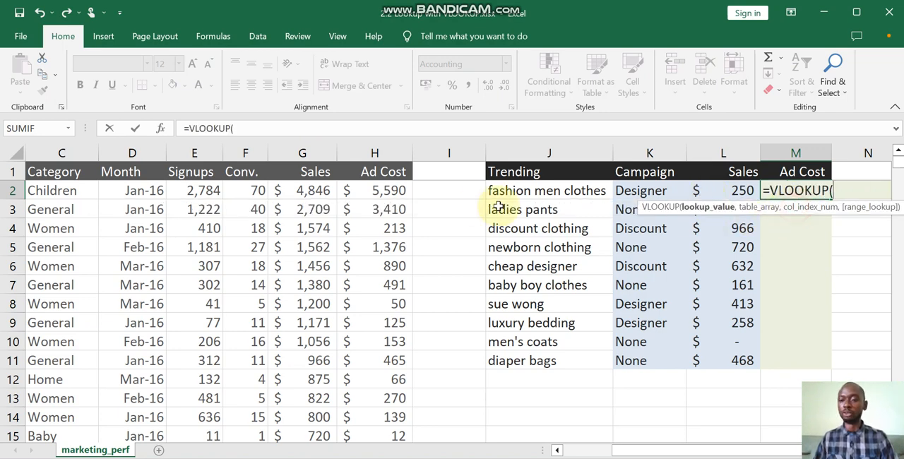
click(558, 192)
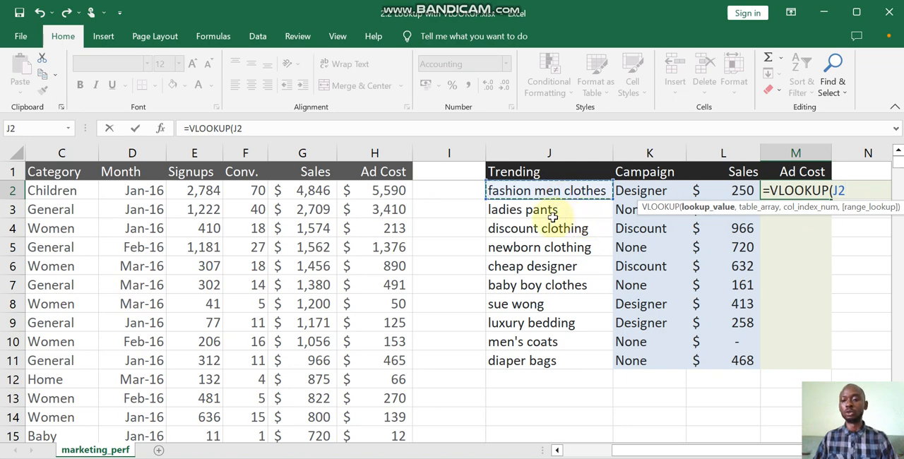
text(,)
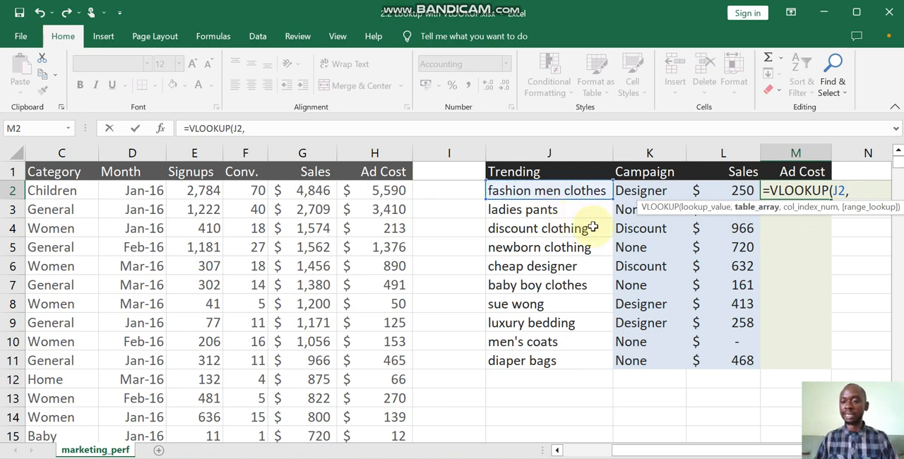
- Set the table array of the M2 Ad Cost lookup to the absolute range $A$2:$H$381
click(348, 190)
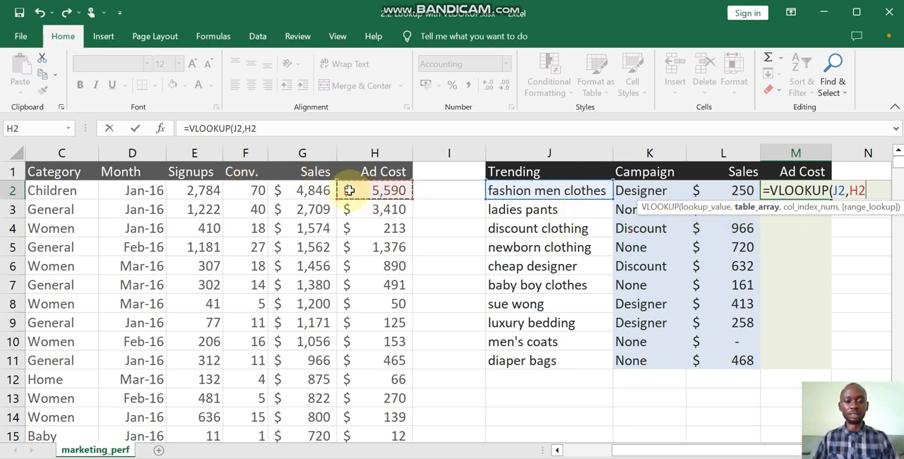
key(ctrl+shift+Left)
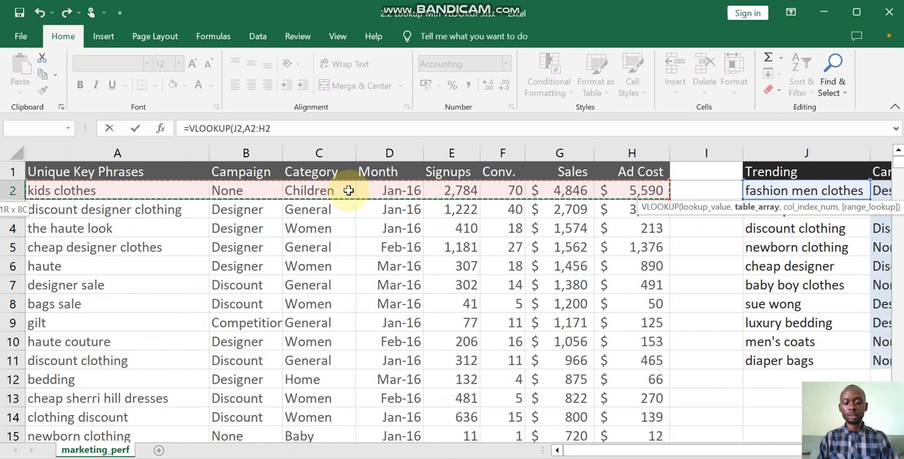
key(ctrl+shift+Down)
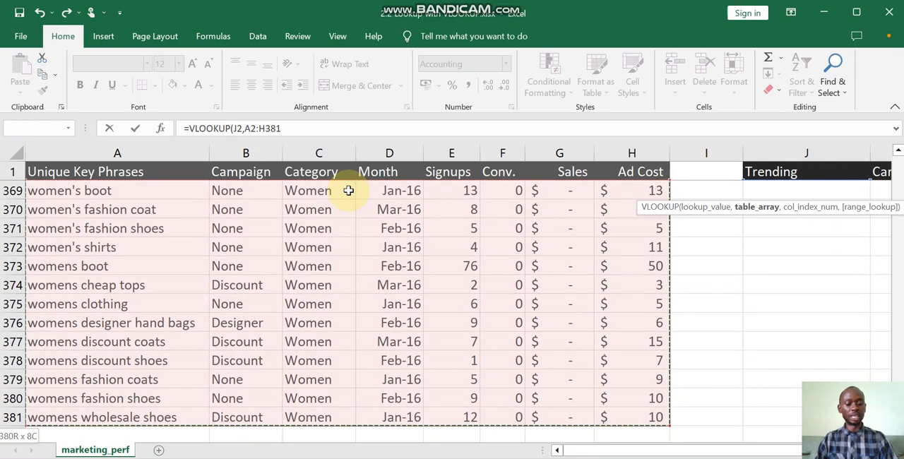
key(F4)
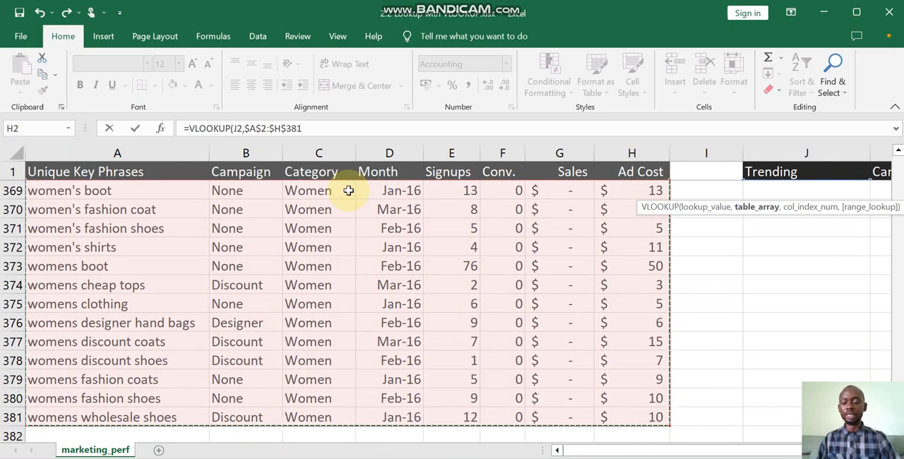
text(,)
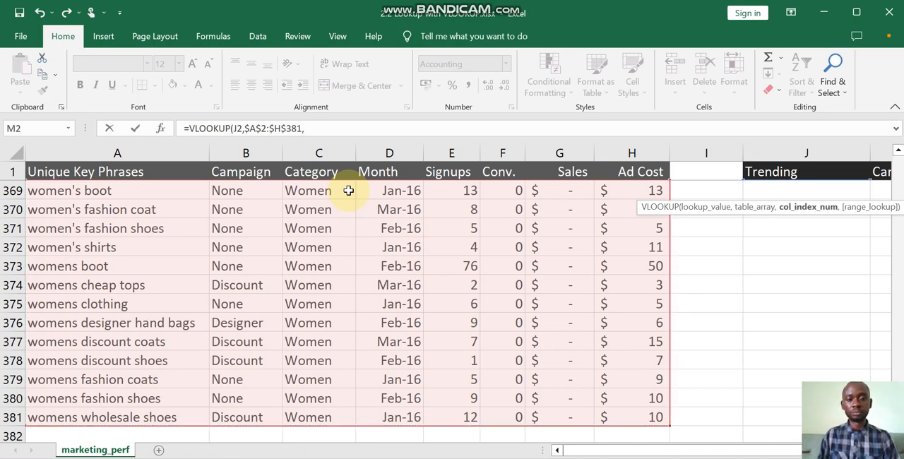
- Complete the M2 Ad Cost lookup with column index 8 and FALSE for an exact match, and enter it
drag(634, 449, 533, 449)
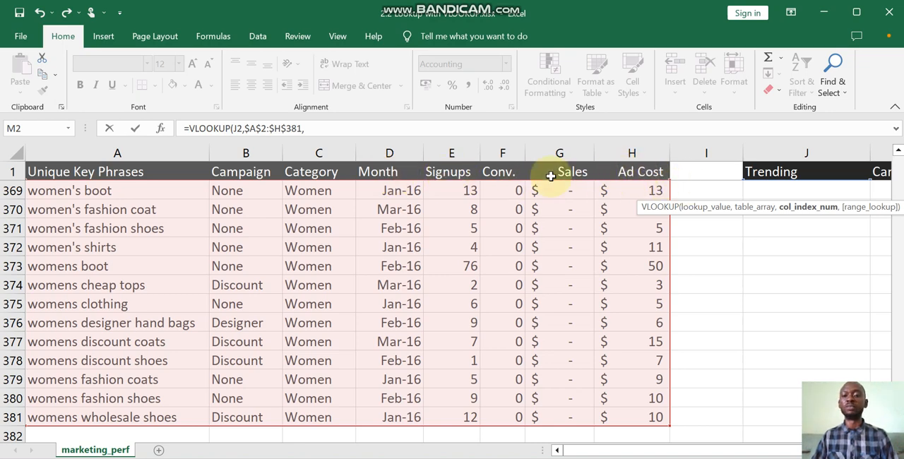
click(313, 128)
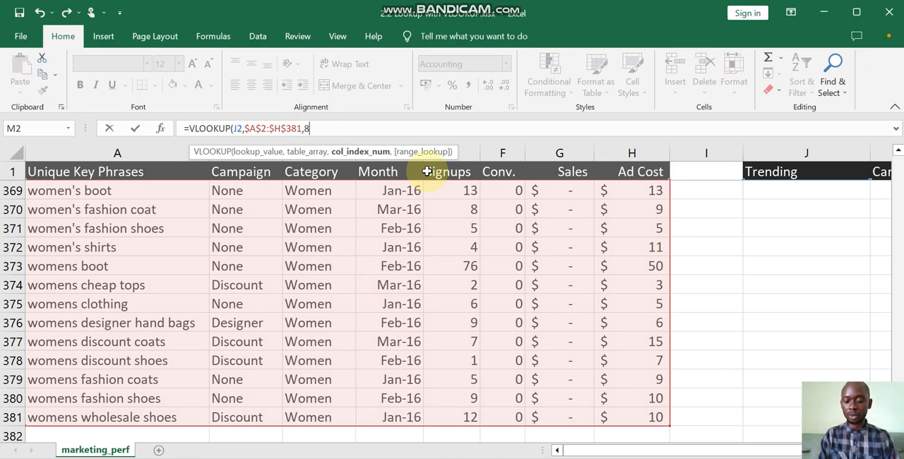
text(,)
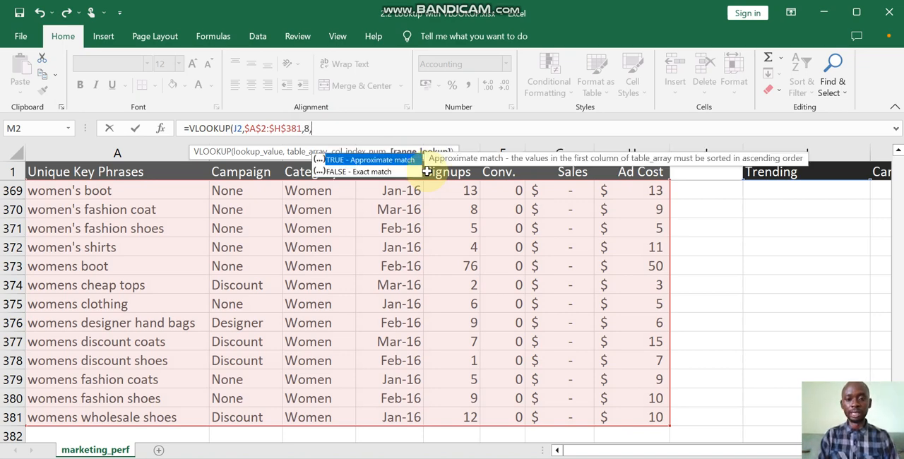
double_click(374, 174)
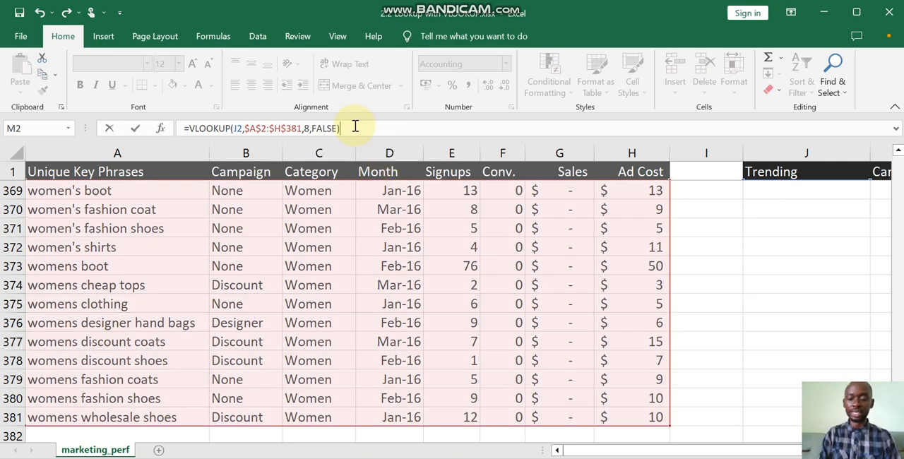
key(Return)
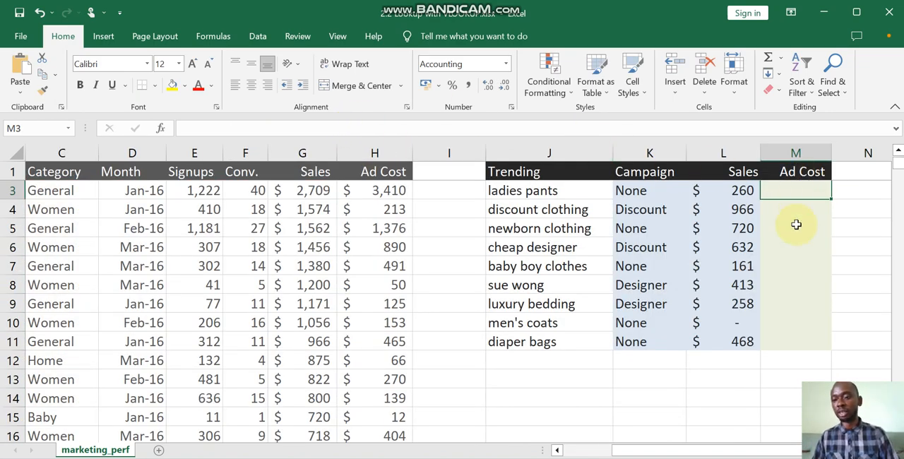
- Fill the Ad Cost VLOOKUP formula from M2 down to M11 for all trending phrases
scroll(797, 224, up, 1)
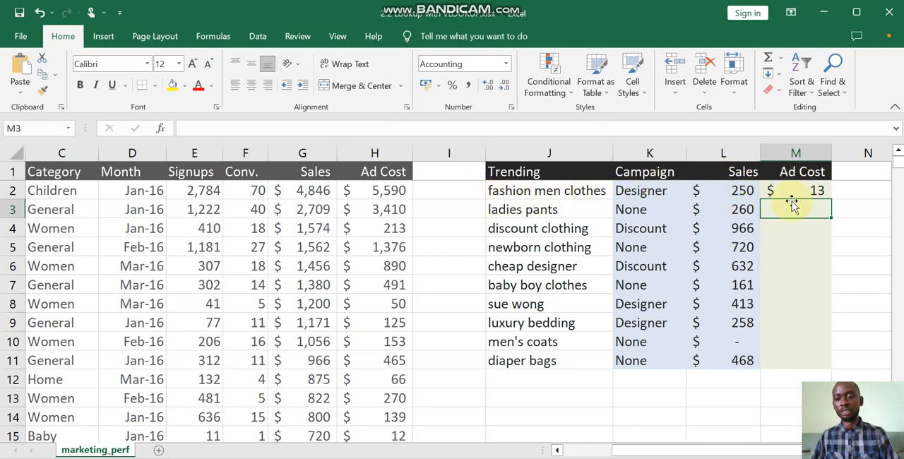
click(817, 191)
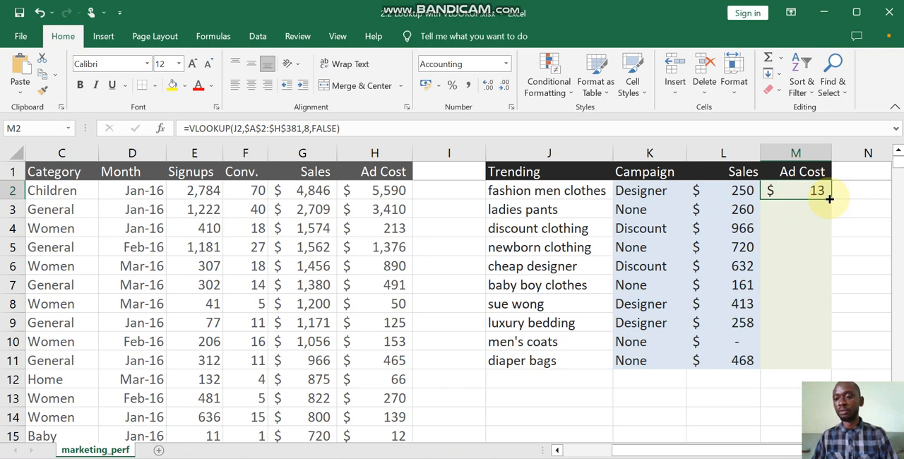
double_click(829, 199)
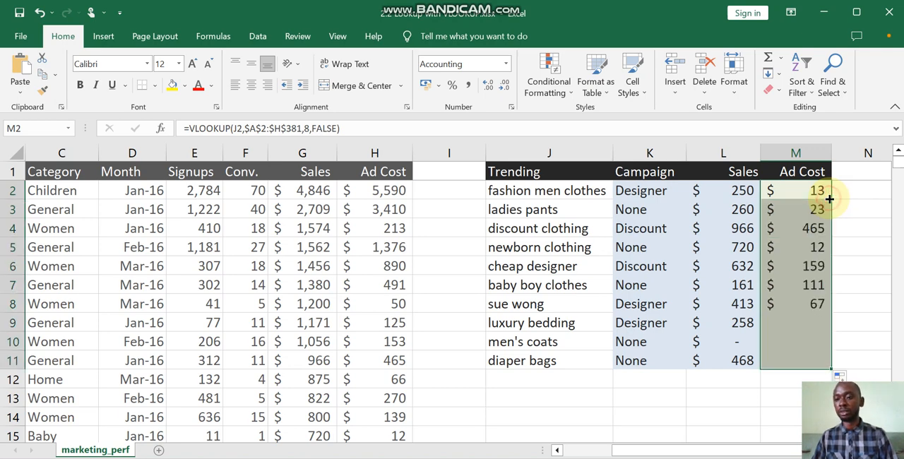
scroll(821, 311, down, 1)
scroll(821, 311, up, 1)
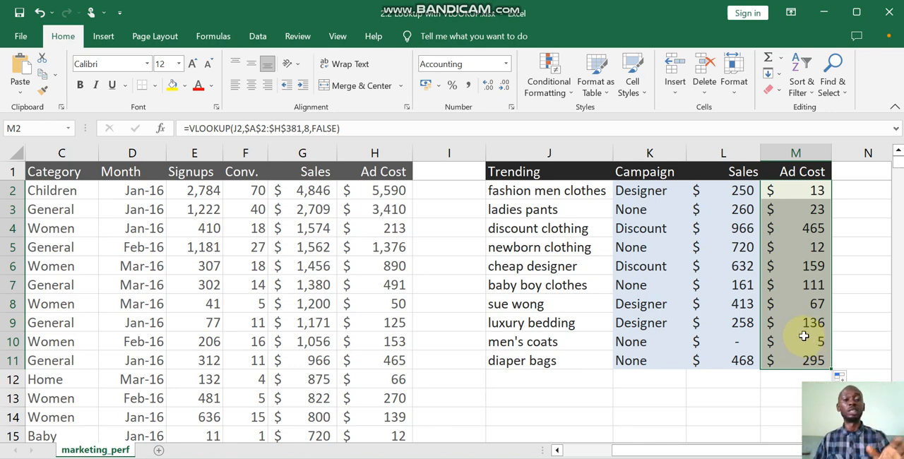
scroll(803, 336, down, 1)
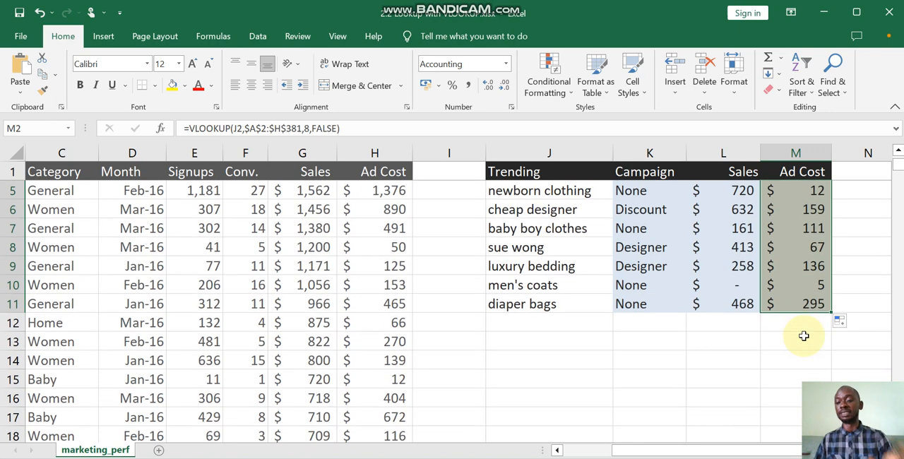
scroll(798, 333, up, 1)
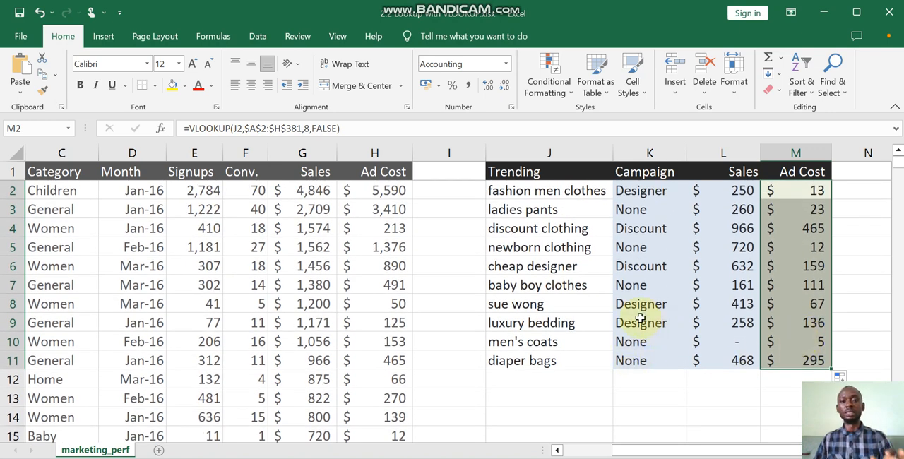